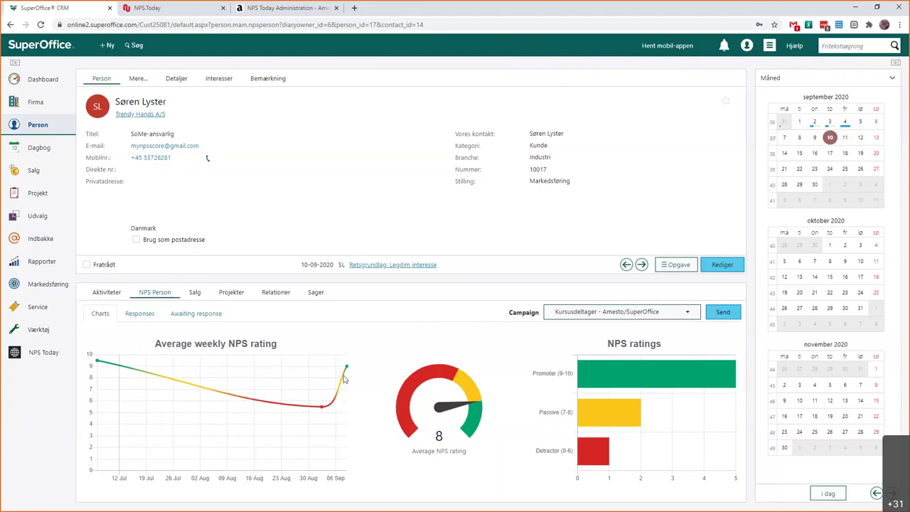
Step: Review the person's NPS charts, submitted responses and surveys awaiting response, ending back on the charts
mouse_move(348, 371)
mouse_move(633, 368)
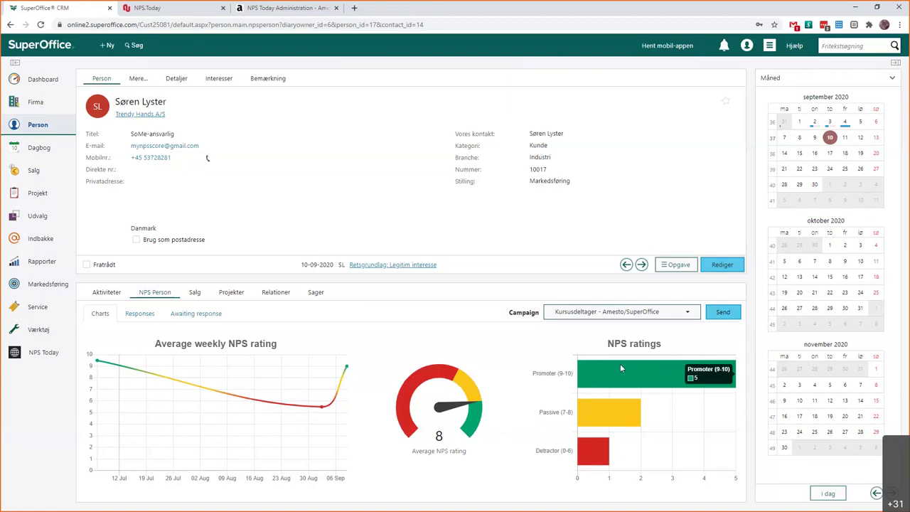
mouse_move(603, 416)
mouse_move(598, 456)
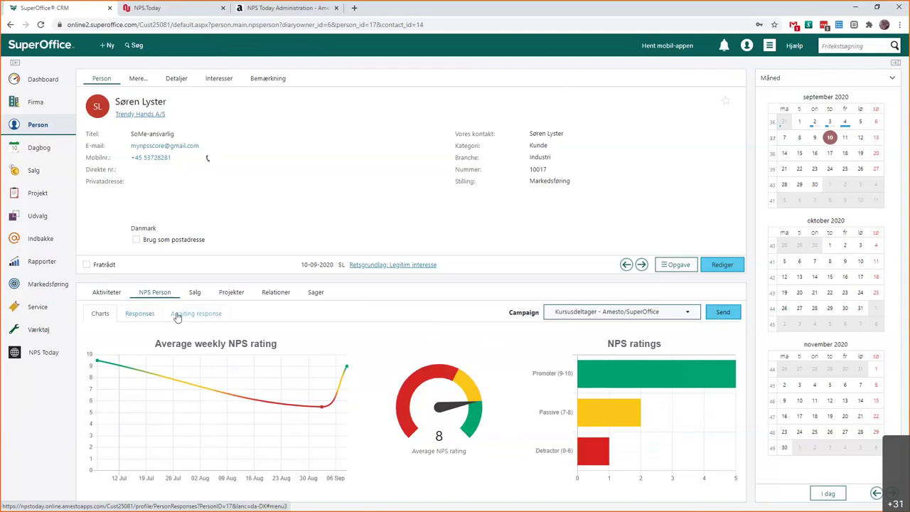
left_click(139, 313)
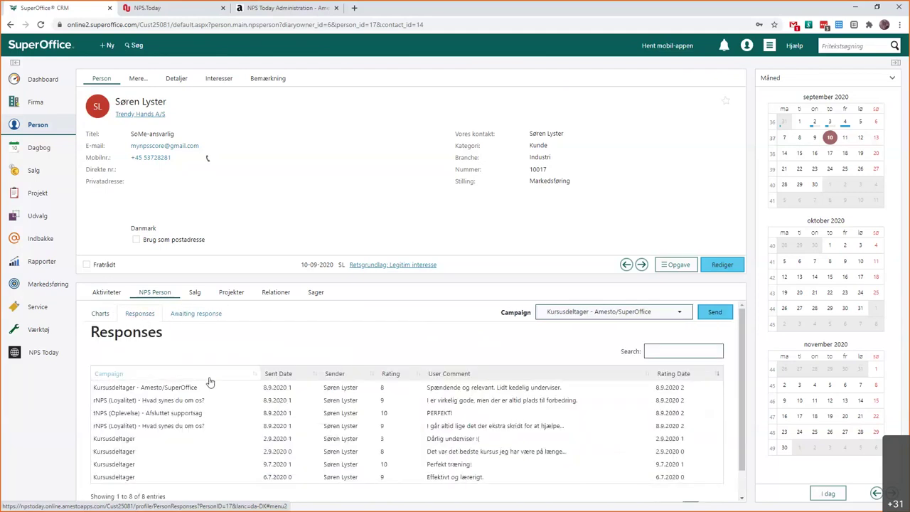
scroll(239, 404, "down", 1)
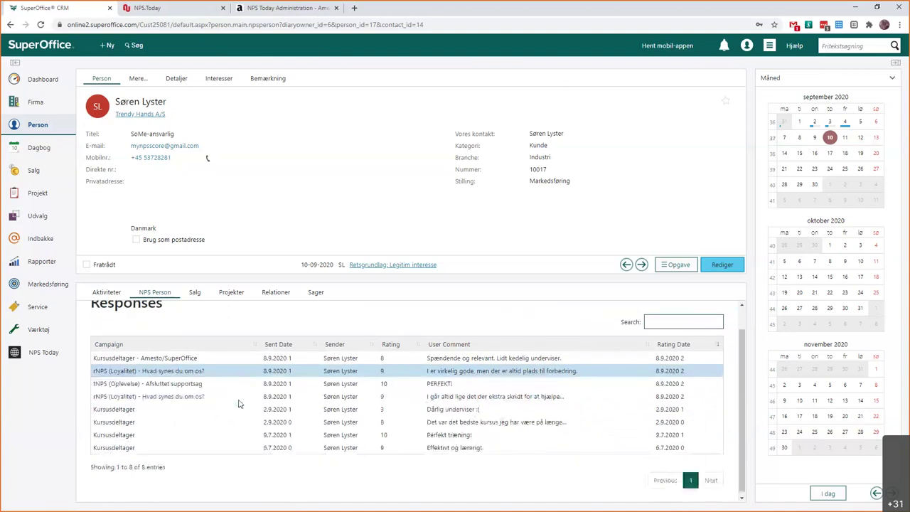
scroll(240, 404, "up", 1)
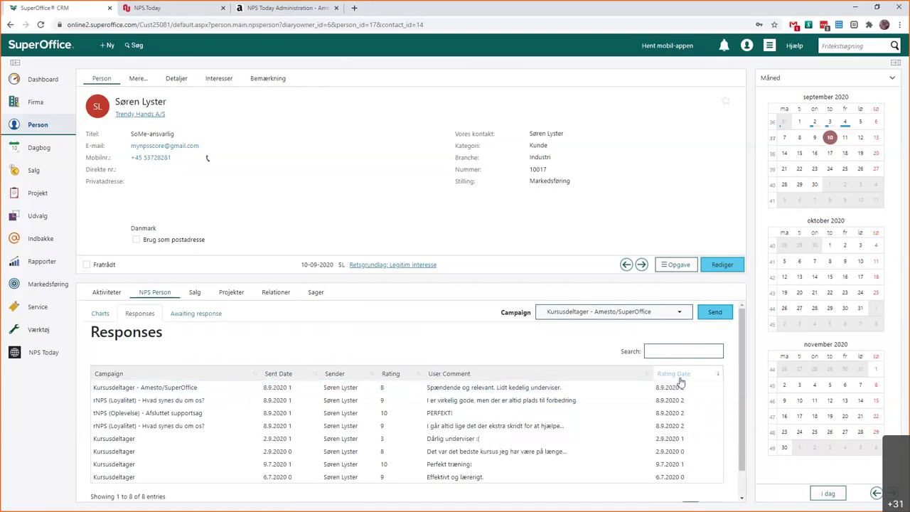
left_click(202, 317)
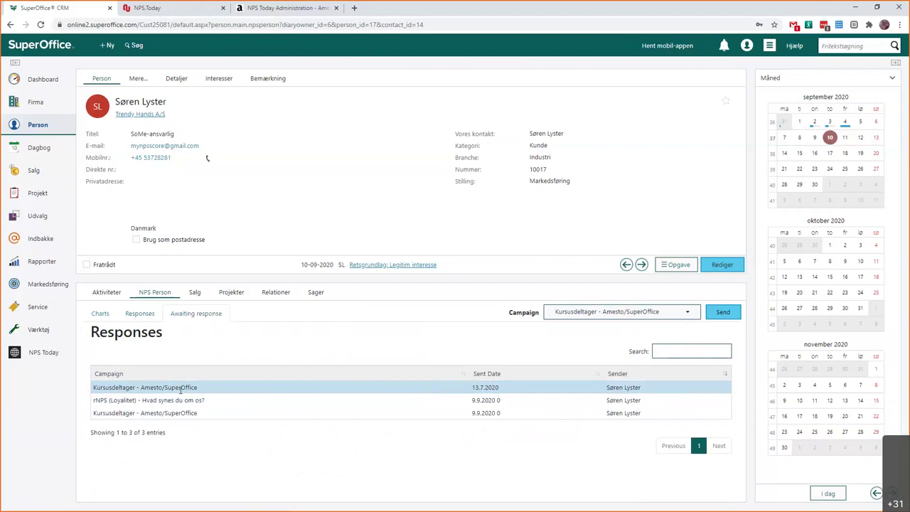
left_click(102, 315)
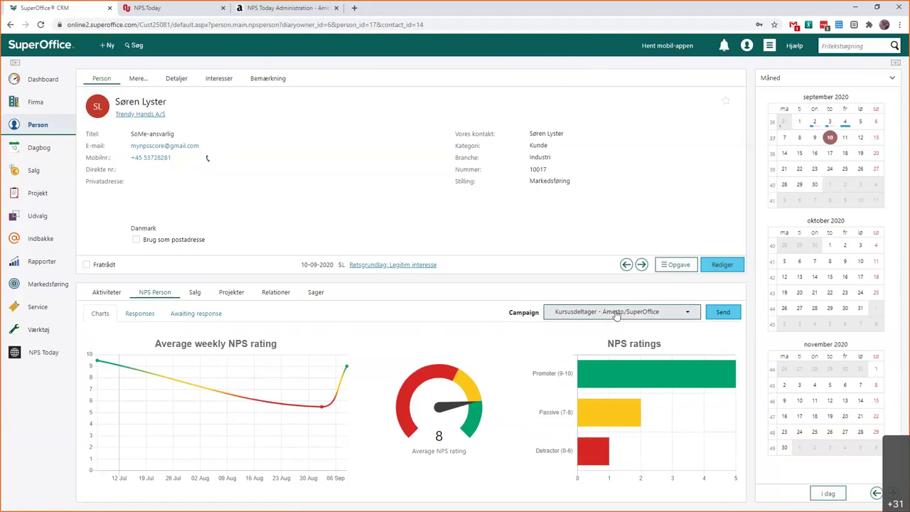
Step: Send the person the campaign "rNPS (Loyalitet) - Hvad synes du om os?"
left_click(689, 315)
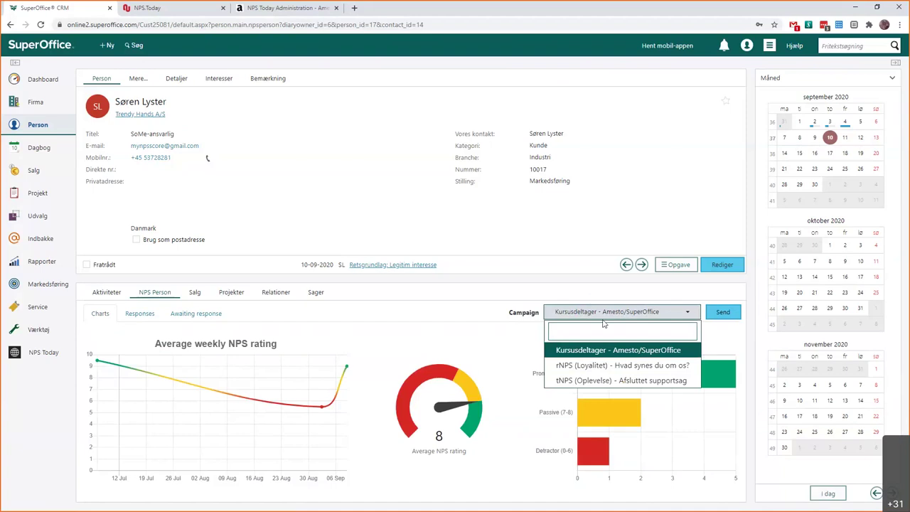
left_click(590, 370)
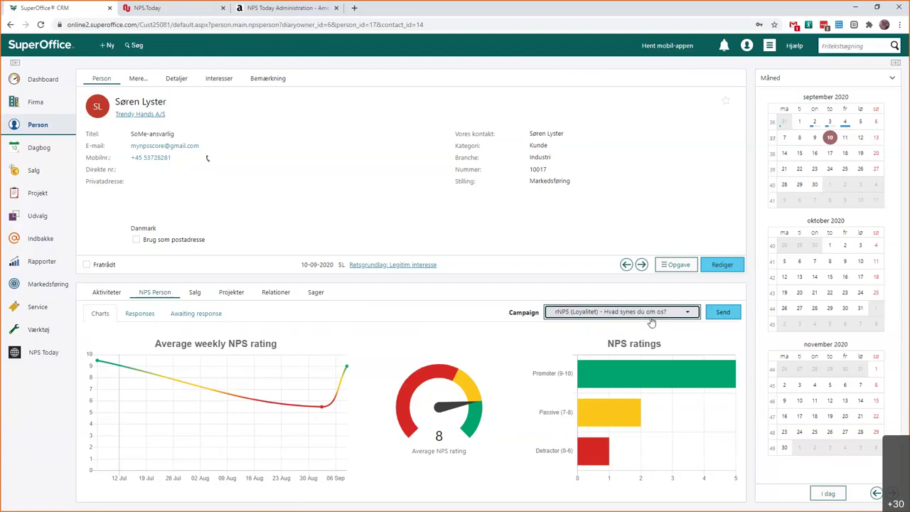
left_click(736, 314)
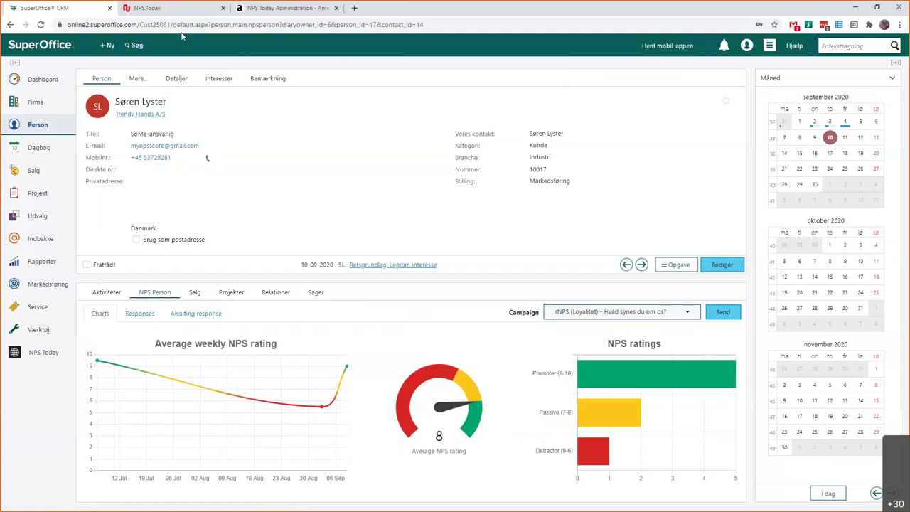
Step: Switch to NPS.Today to look over the active campaigns and the page address, and return to SuperOffice
left_click(146, 8)
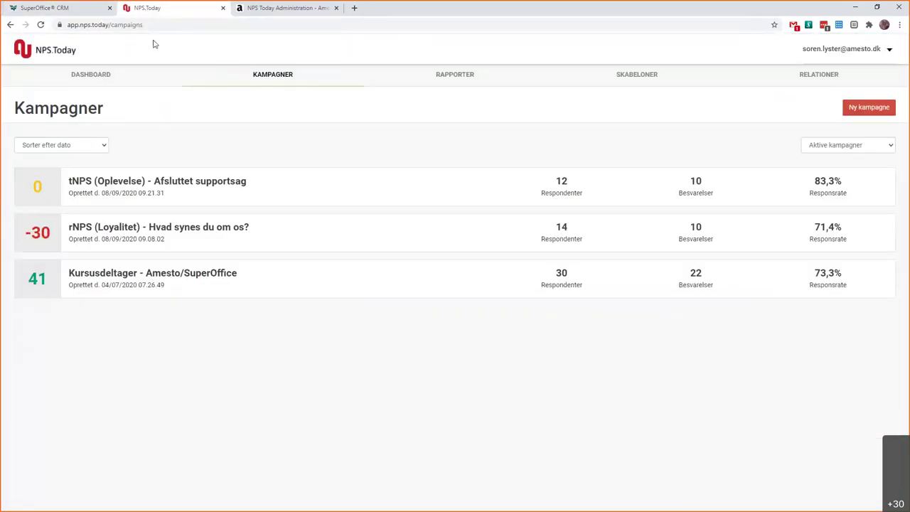
left_click_drag(155, 27, 65, 25)
left_click(205, 149)
left_click(61, 8)
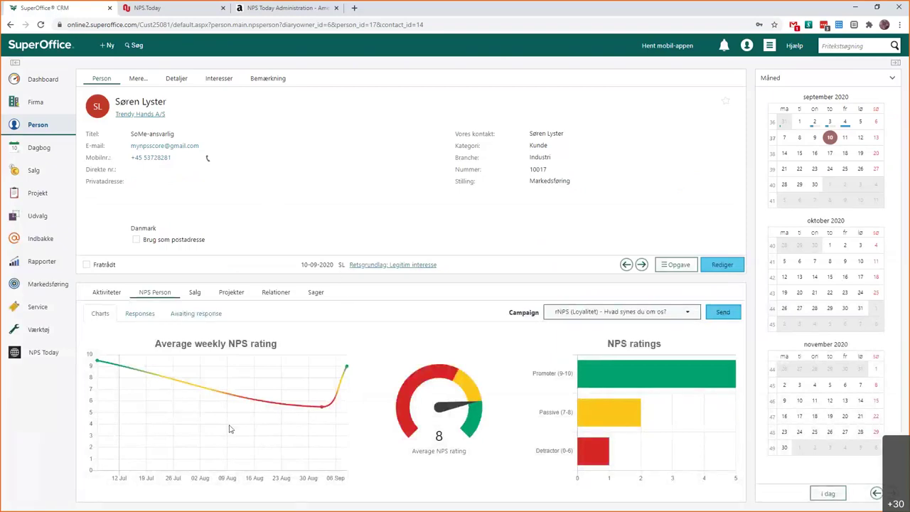
Step: Check the person's NPS rating, response date and type fields, and return to the main person details
left_click(137, 80)
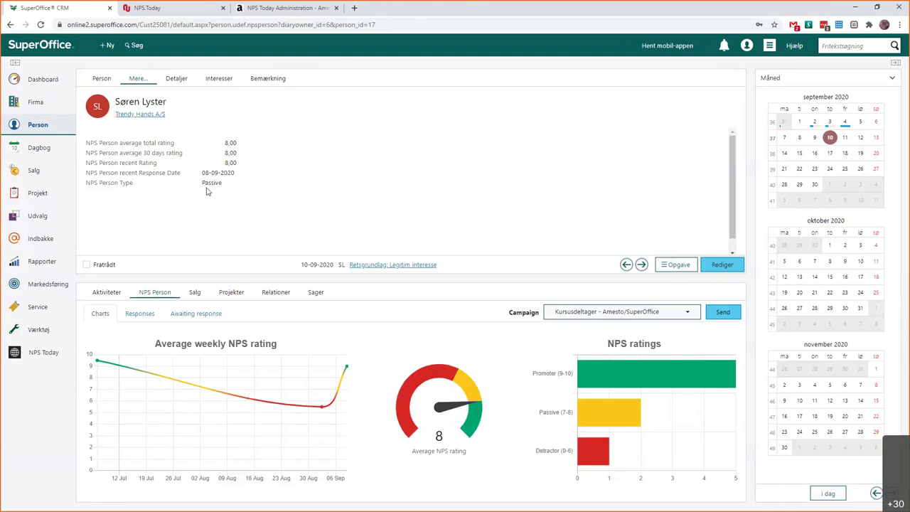
mouse_move(210, 185)
left_click(99, 79)
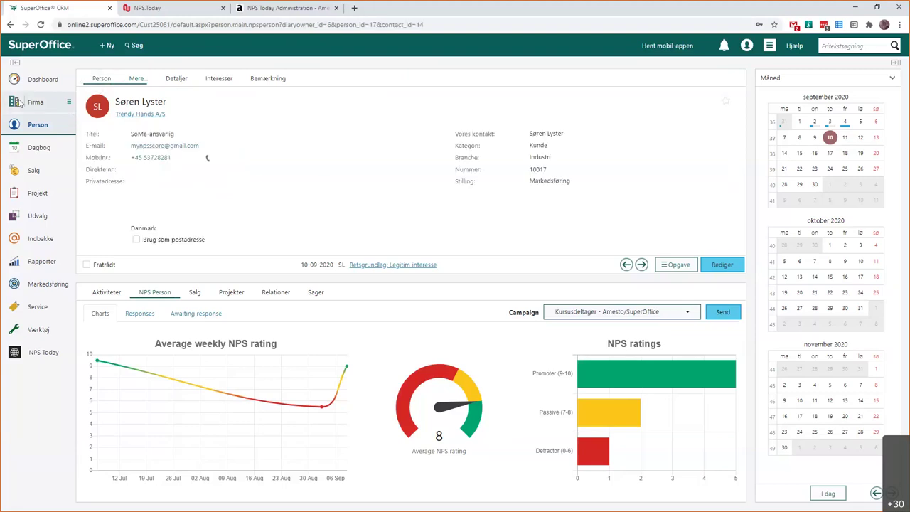
Step: Open the company Superoffice Danmark A/S from the recently used companies
left_click(68, 102)
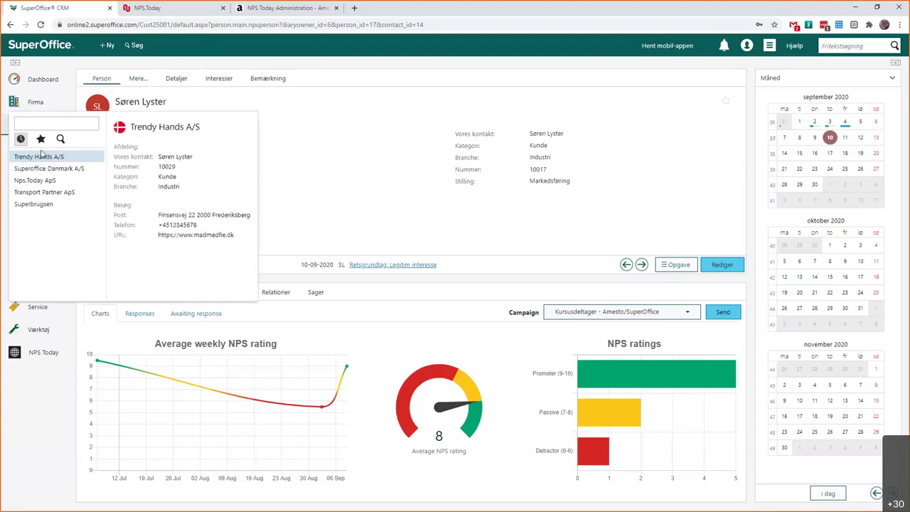
mouse_move(46, 174)
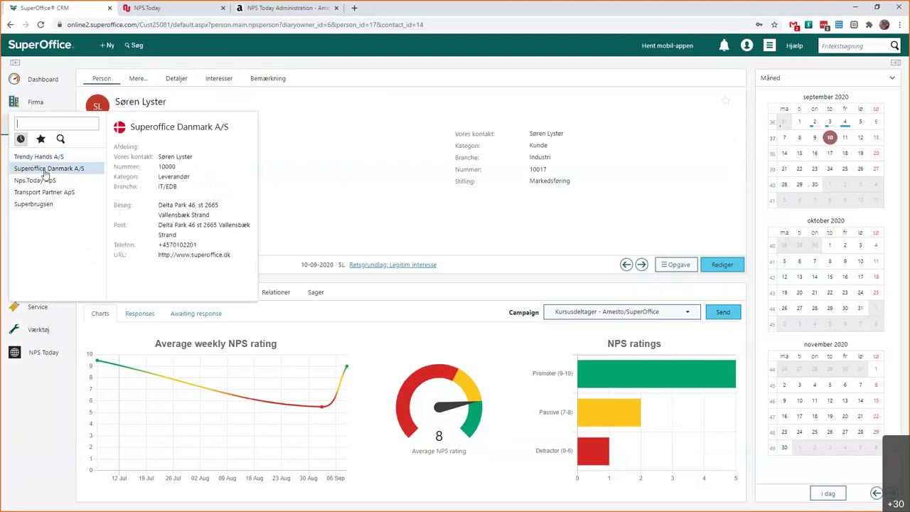
left_click(46, 170)
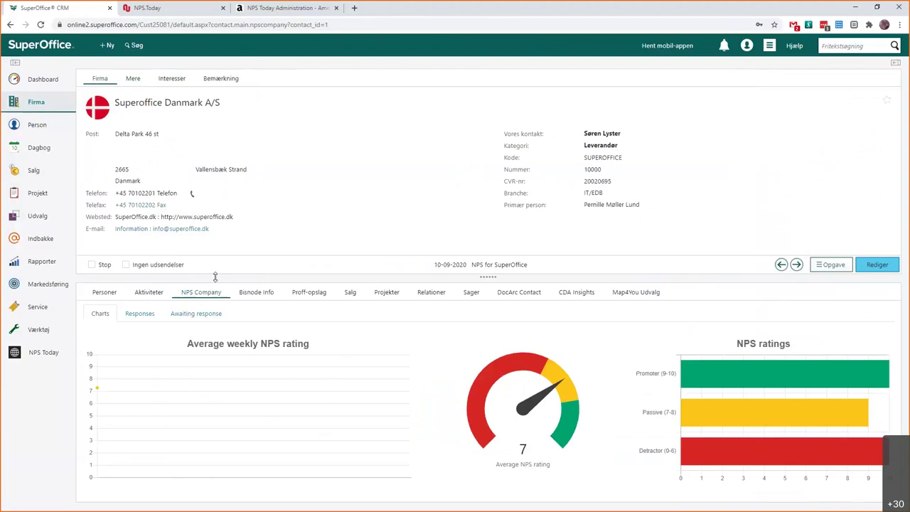
Step: Examine the company's NPS responses, surveys awaiting response, and the promoter, passive and detractor distribution in its charts
left_click(153, 316)
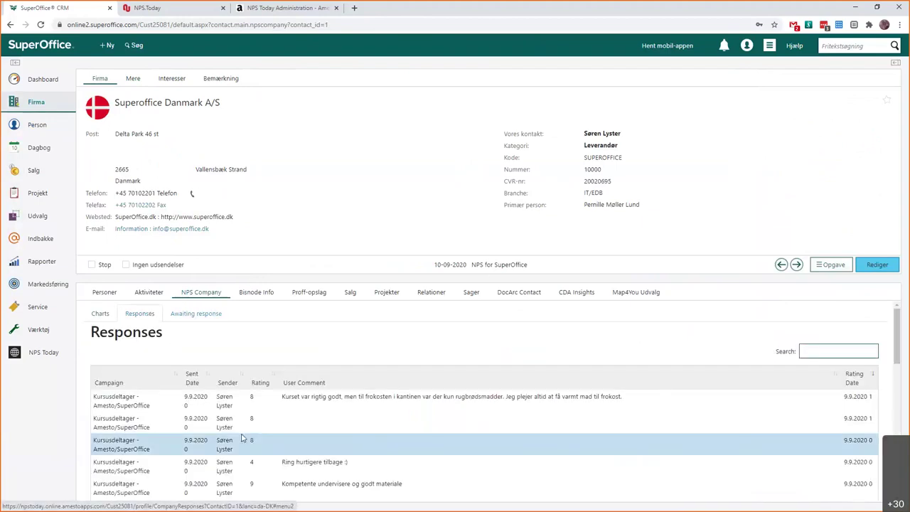
scroll(241, 438, "down", 10)
scroll(238, 424, "down", 5)
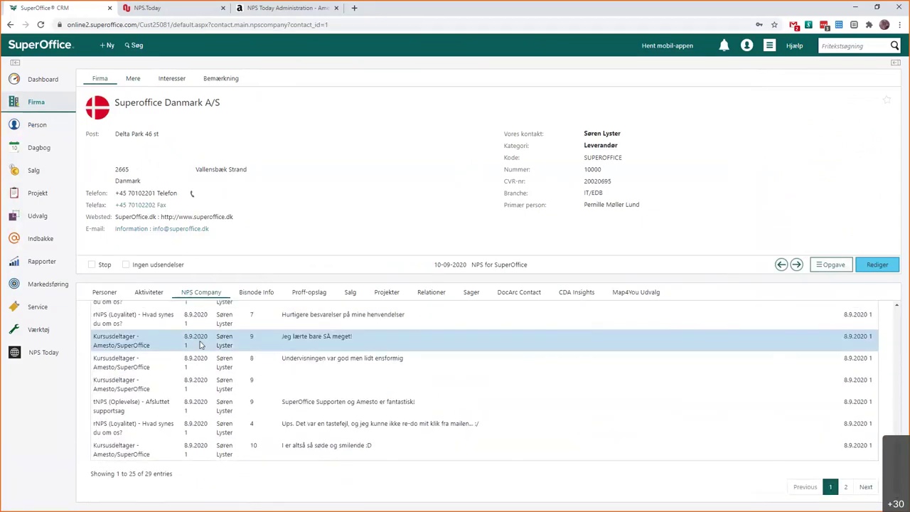
scroll(201, 345, "up", 10)
left_click(196, 312)
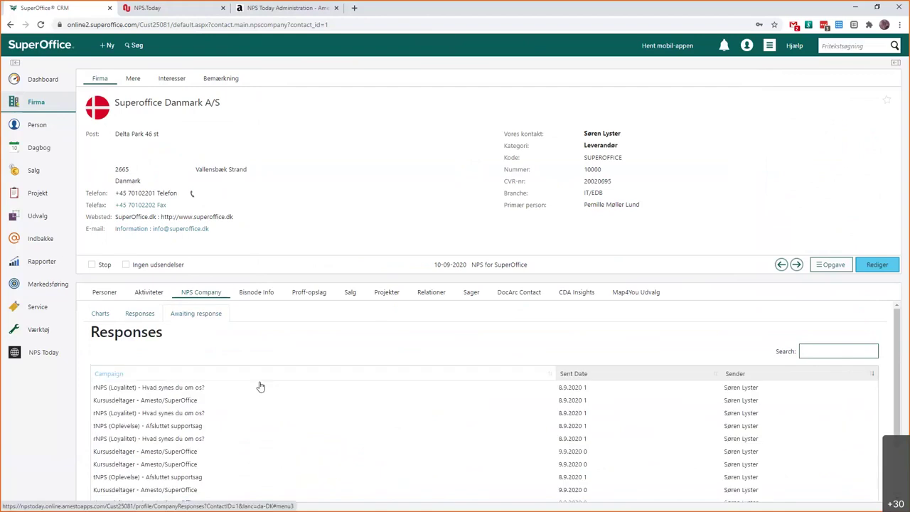
scroll(244, 392, "down", 3)
scroll(245, 392, "up", 3)
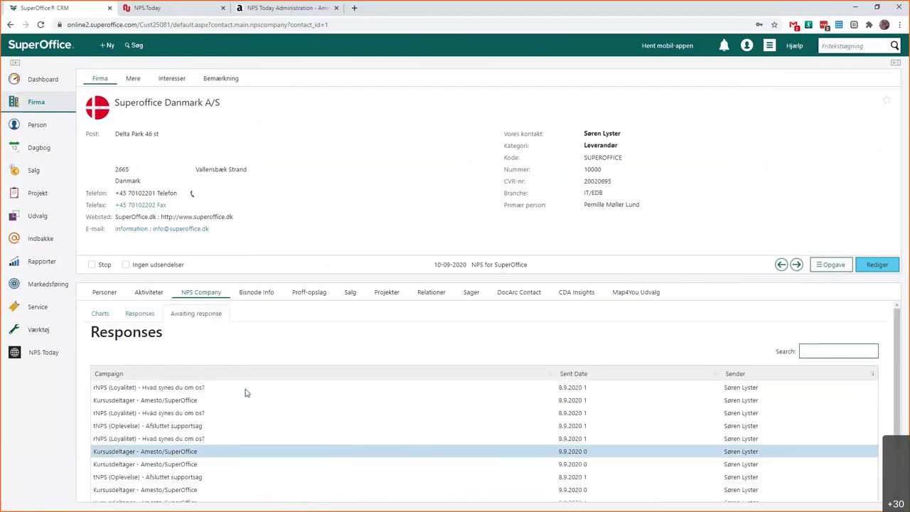
left_click(100, 314)
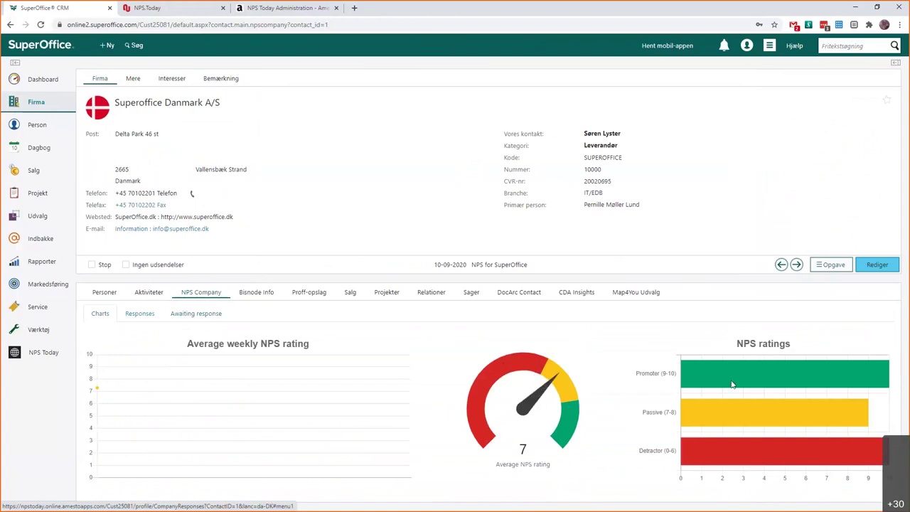
mouse_move(764, 408)
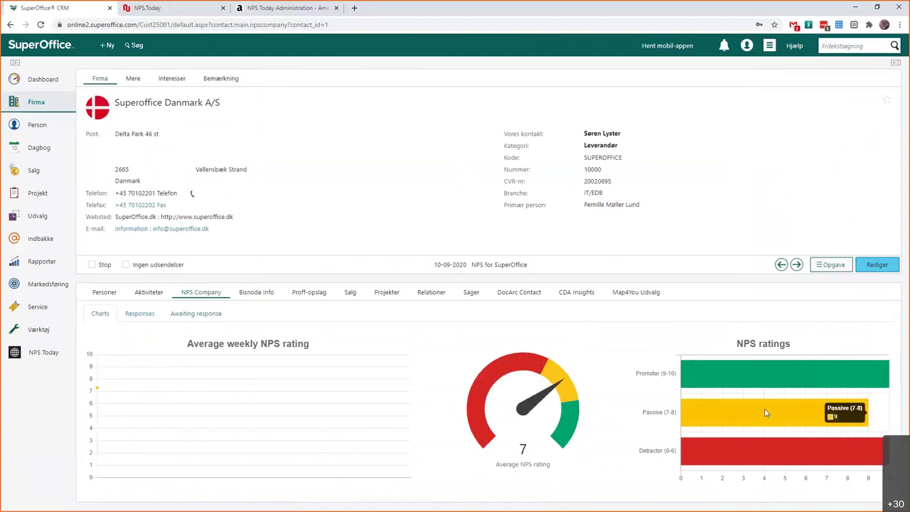
mouse_move(760, 453)
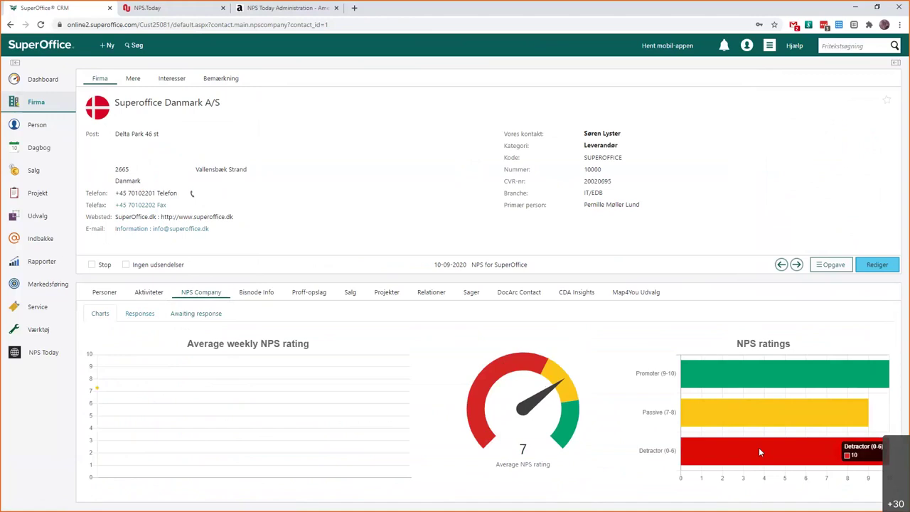
Step: View the company's list of contact persons and its additional NPS score and rating fields
left_click(115, 292)
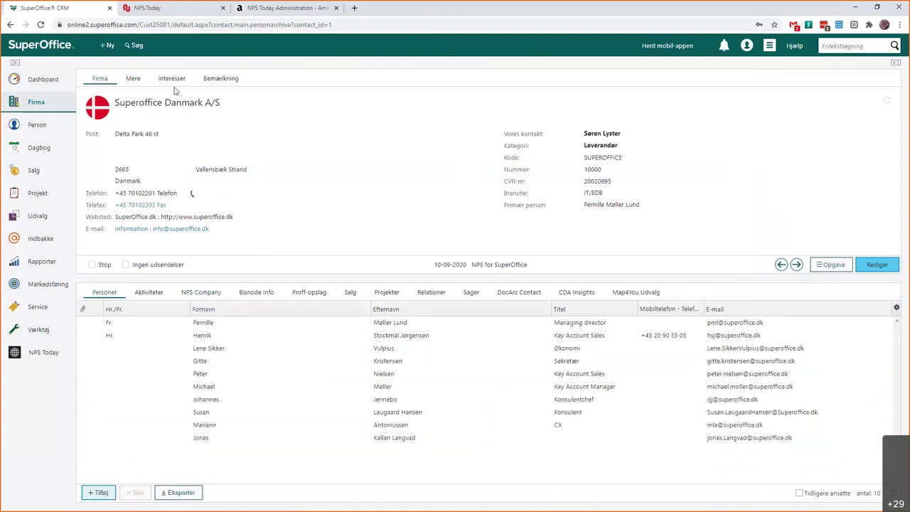
left_click(133, 80)
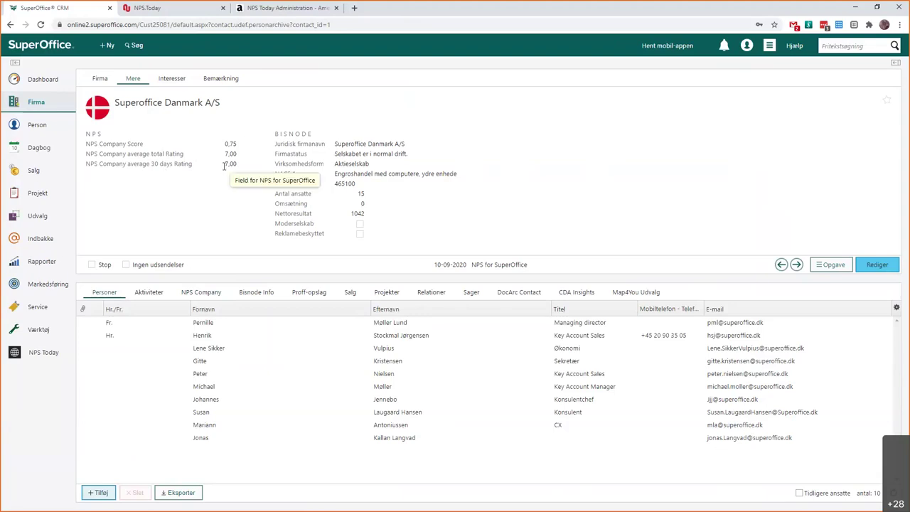
Step: Review the company's activity list, examining the completed NPS responses, detractor follow-ups and their comments
left_click(149, 294)
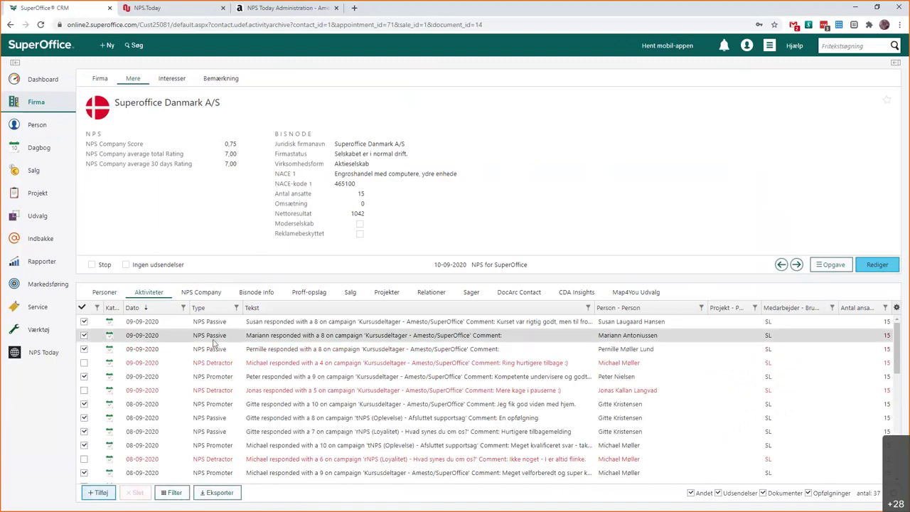
mouse_move(179, 325)
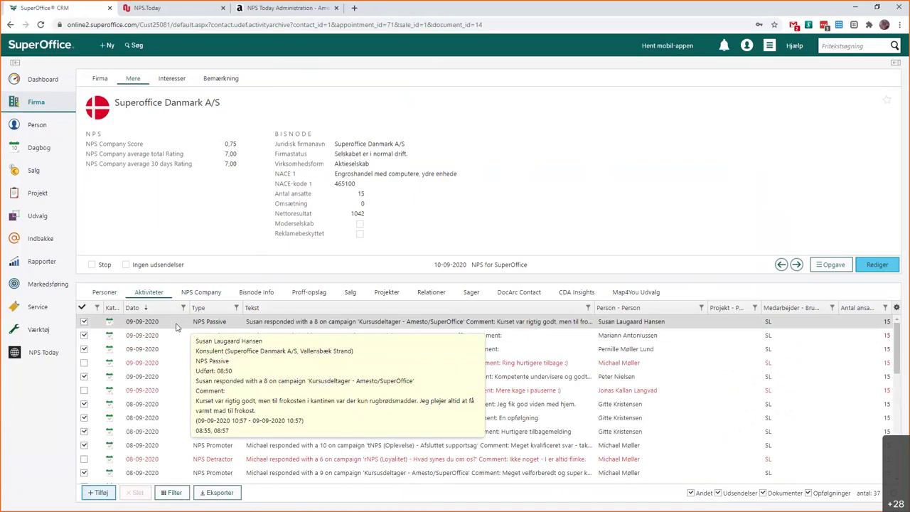
scroll(164, 339, "down", 2)
scroll(164, 338, "down", 1)
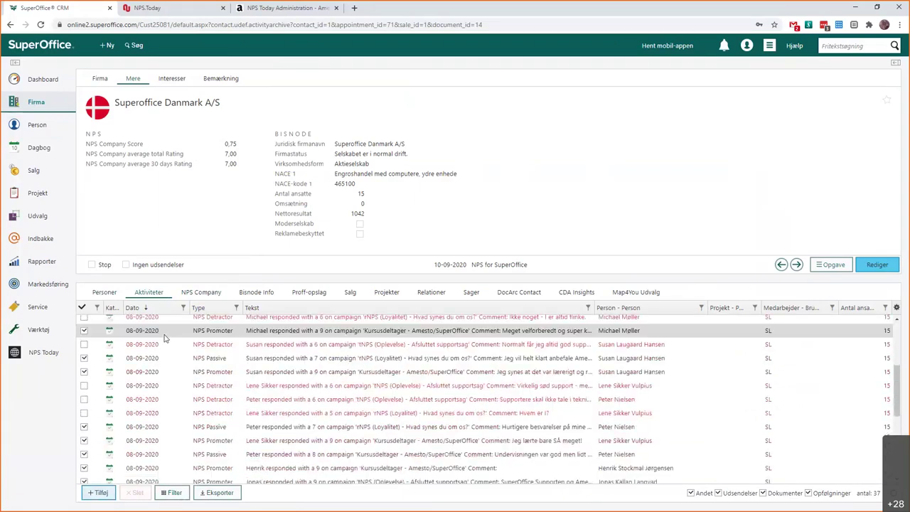
scroll(165, 338, "up", 2)
mouse_move(171, 345)
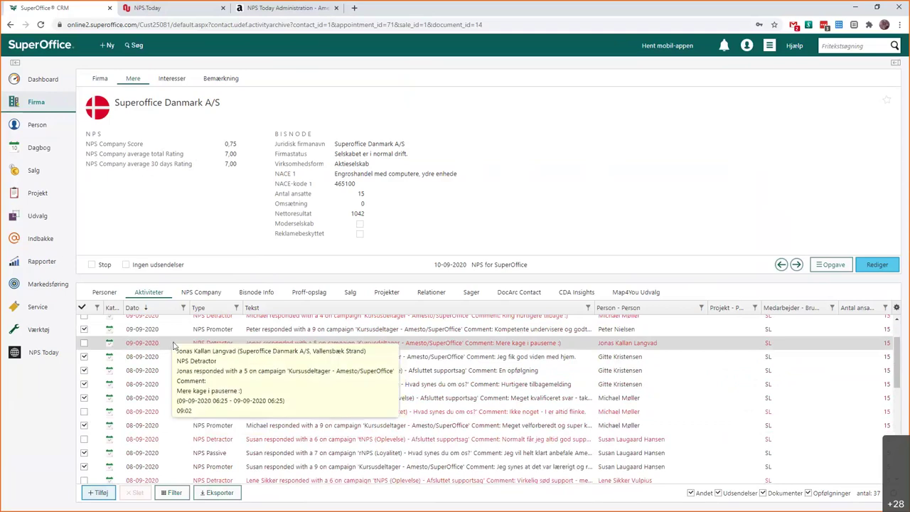
scroll(170, 345, "up", 1)
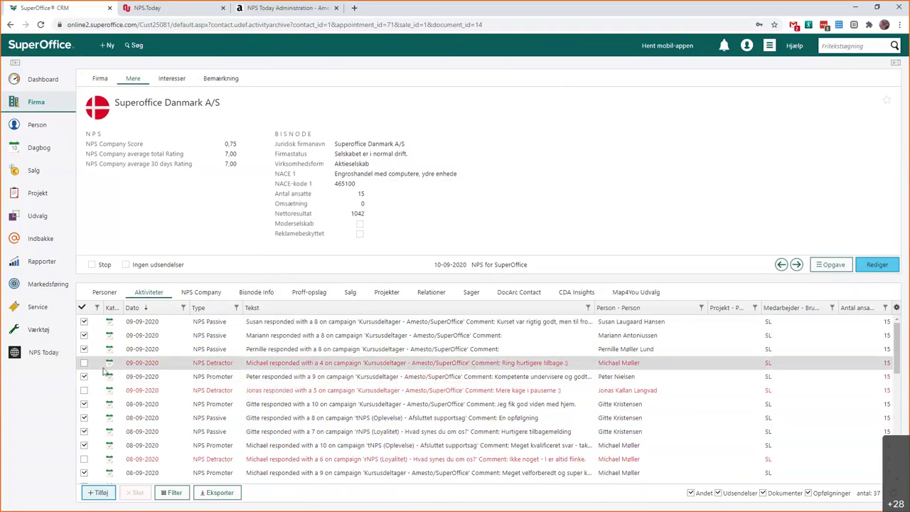
mouse_move(84, 379)
Step: Look at the outstanding NPS detractor activities in the diary and return to the Superoffice Danmark A/S company card
left_click(17, 150)
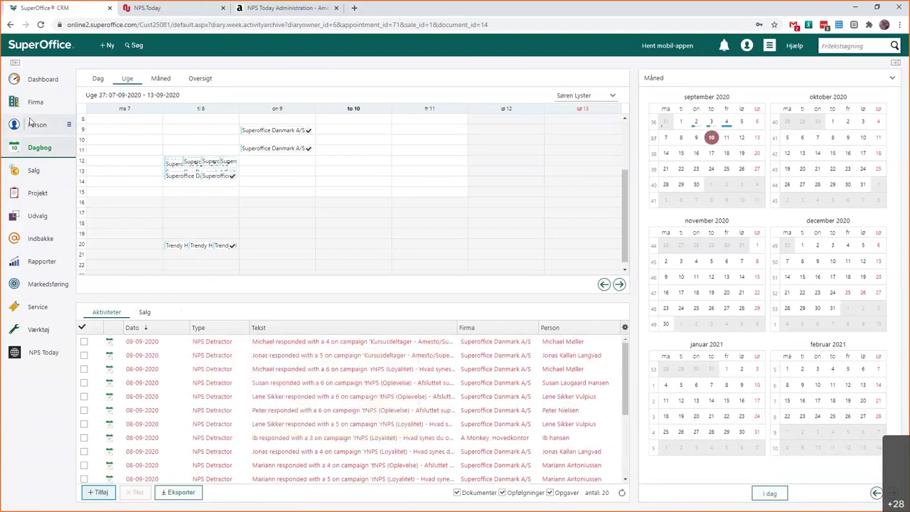
left_click(14, 102)
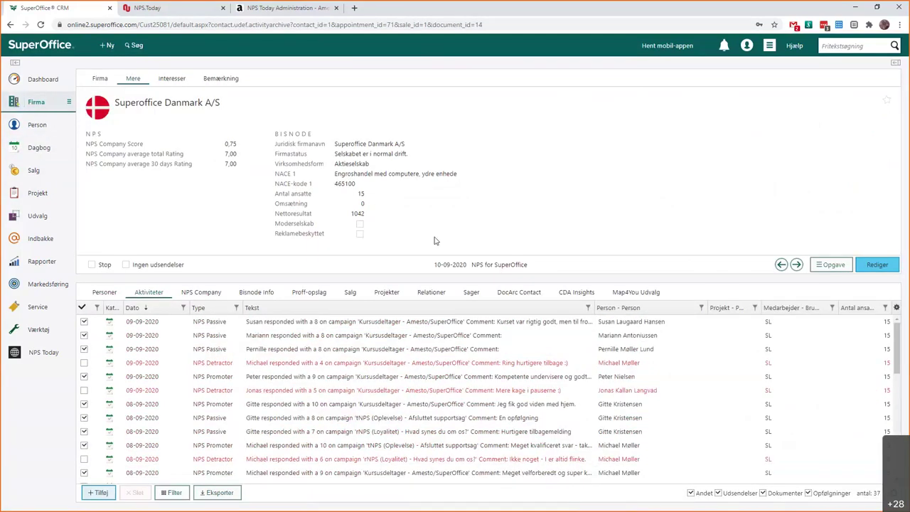
Step: Show the Superoffice Danmark A/S main company details with the responsible contact, closing the mail window opened along the way
left_click(100, 78)
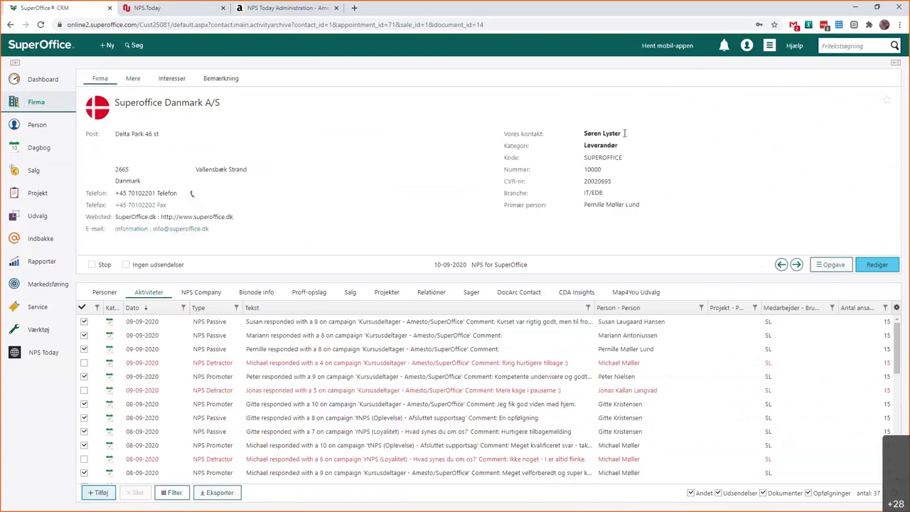
left_click_drag(625, 134, 579, 136)
left_click(340, 236)
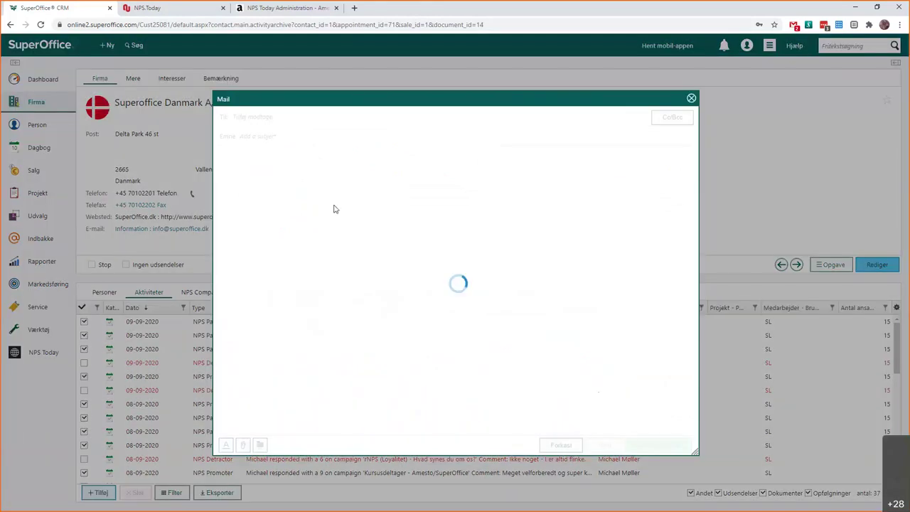
left_click(689, 97)
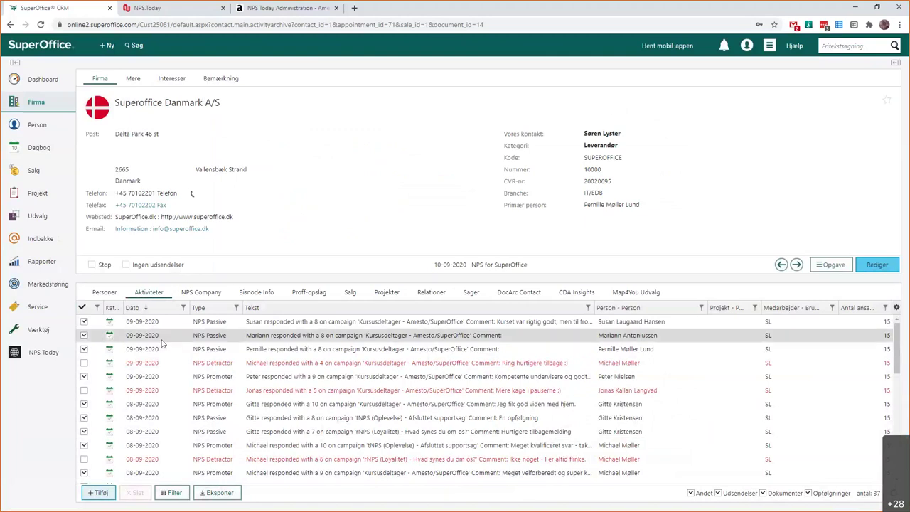
mouse_move(169, 367)
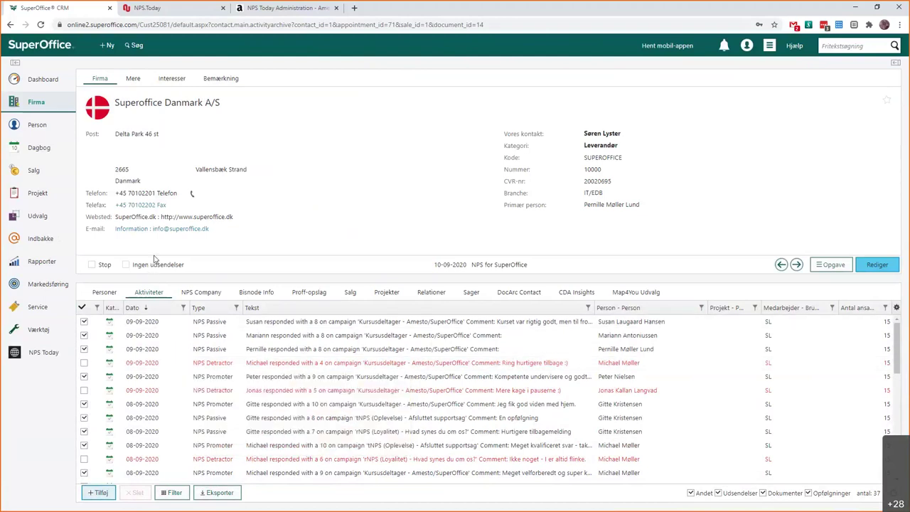
Step: Switch to the NPS Today Administration page and examine its API key field, engine status and available promoter appointment types
left_click(277, 9)
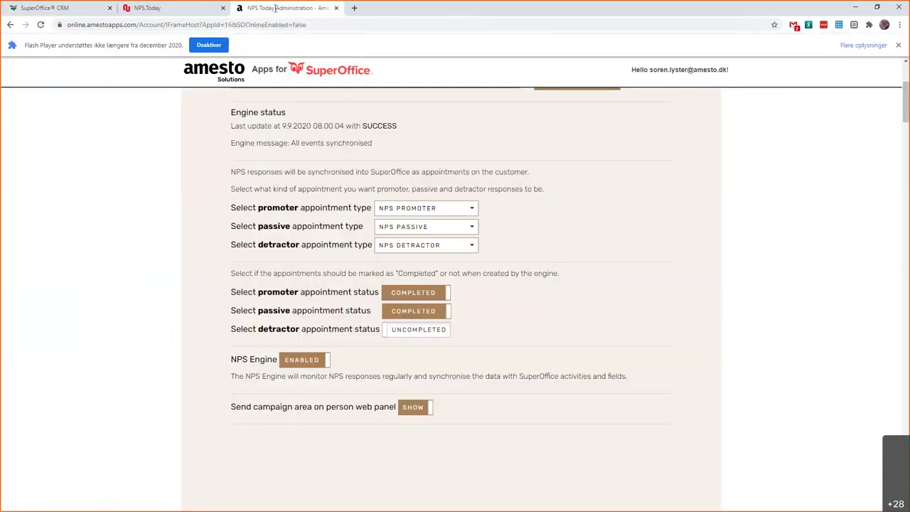
scroll(497, 170, "up", 4)
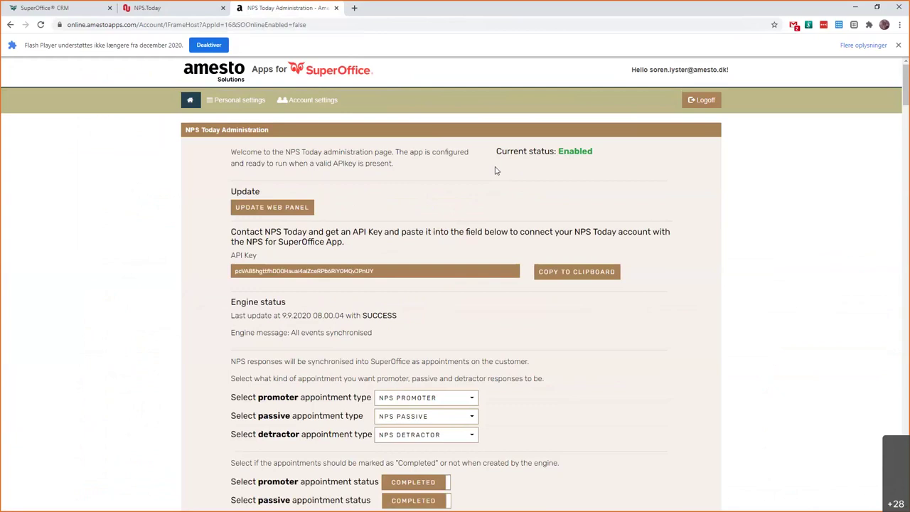
scroll(452, 189, "down", 3)
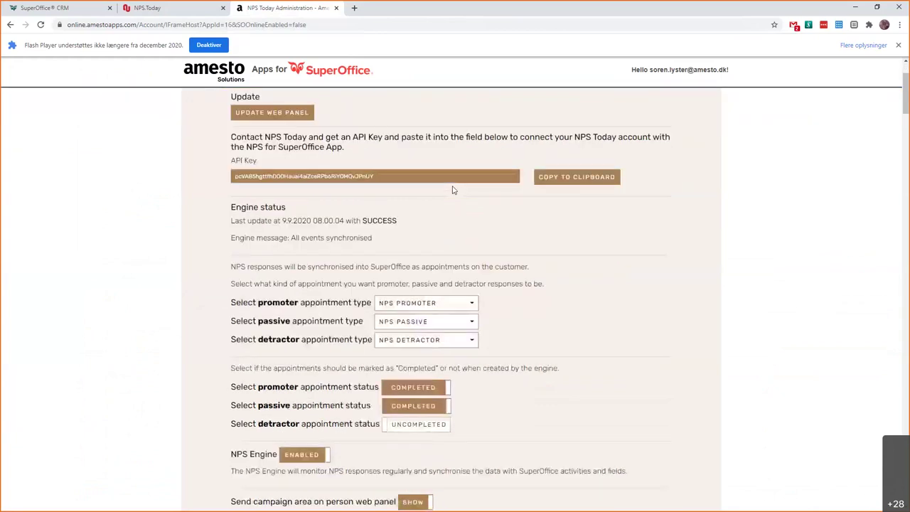
scroll(452, 189, "down", 3)
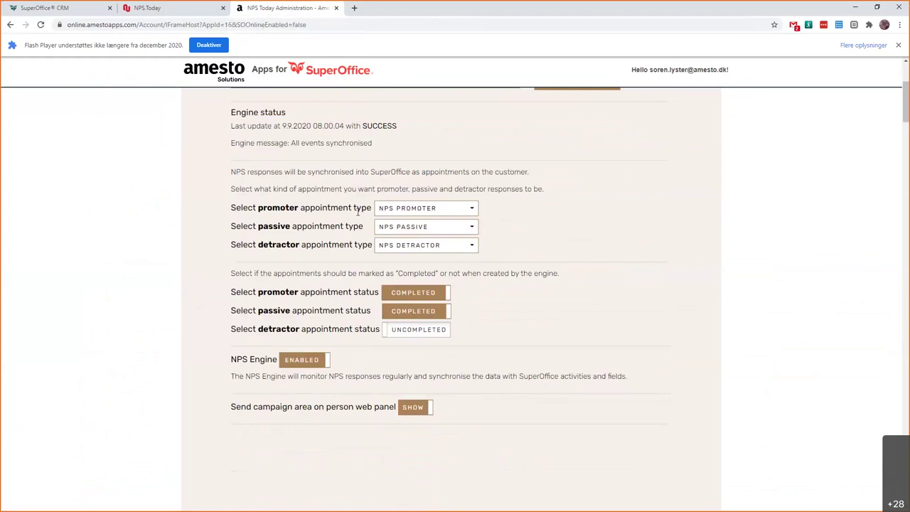
left_click(439, 211)
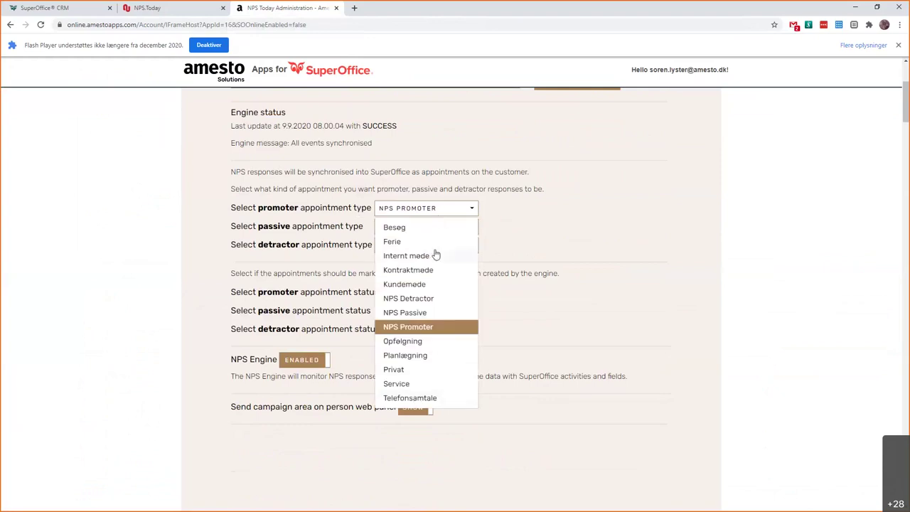
left_click(551, 245)
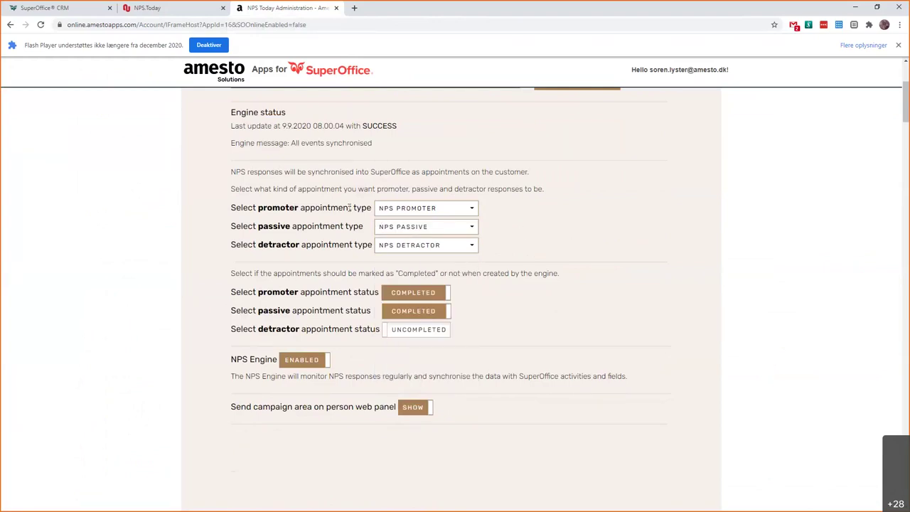
left_click(447, 209)
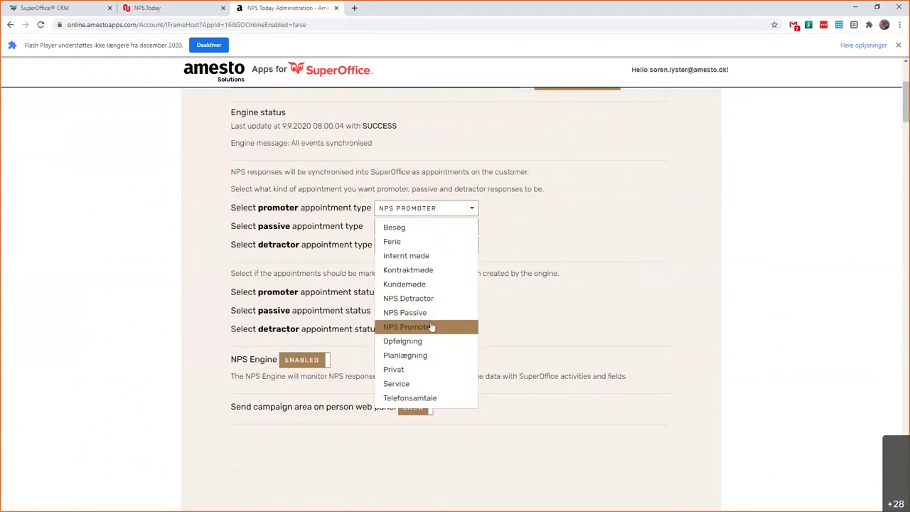
left_click(578, 267)
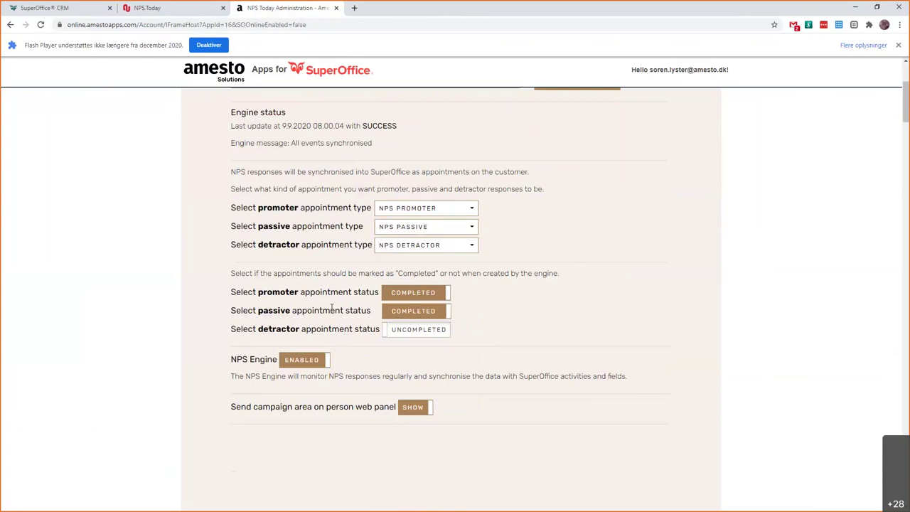
Step: Toggle the promoter and passive appointment statuses and set both back to Completed
left_click(397, 297)
left_click(398, 297)
left_click(400, 311)
left_click(400, 311)
scroll(99, 93, "up", 3)
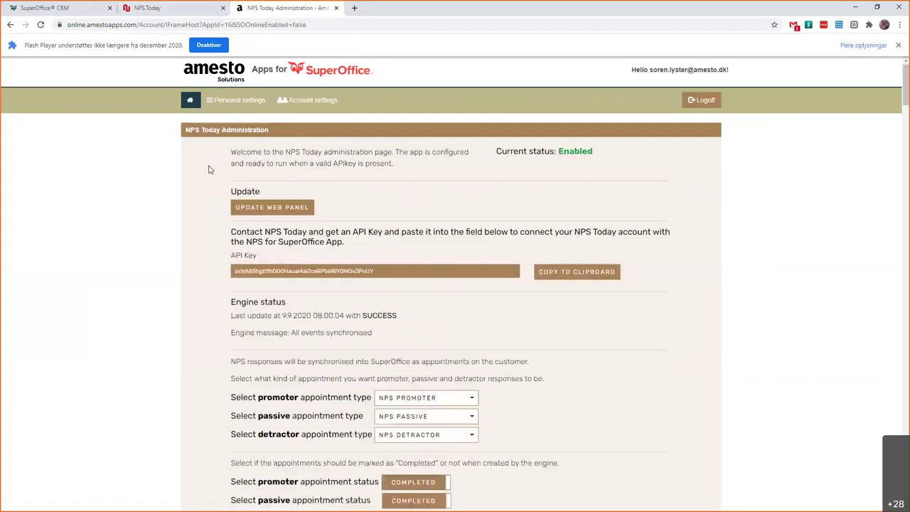
Step: Open the NPS Today campaign page in SuperOffice CRM and choose the SuperOffice-kursusdeltagere selection to receive the campaign
left_click(82, 13)
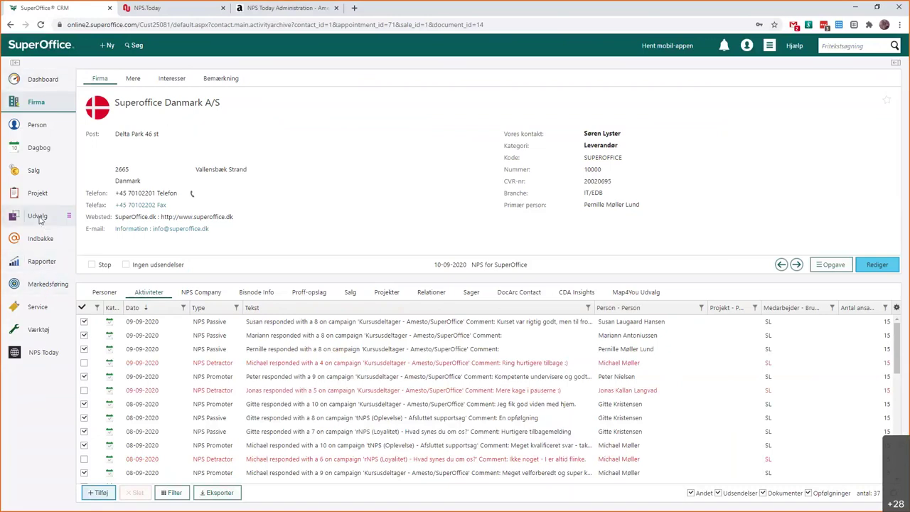
mouse_move(40, 220)
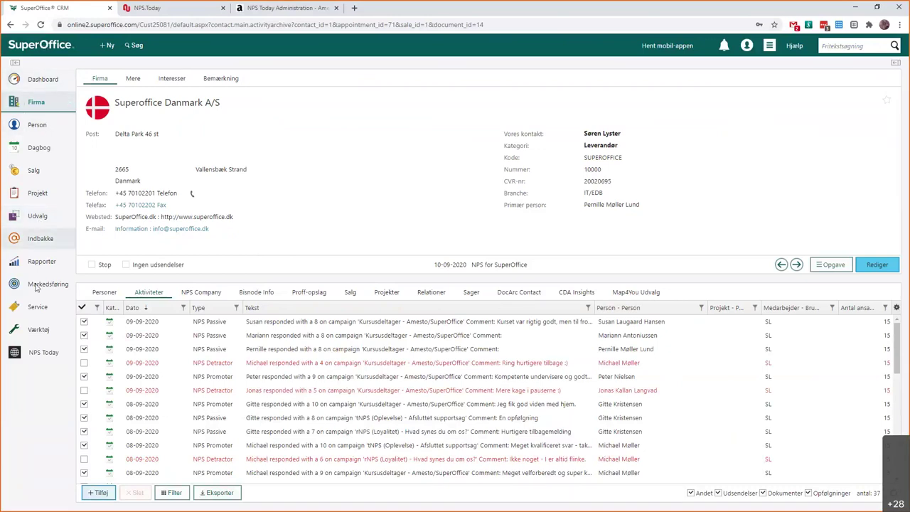
left_click(16, 360)
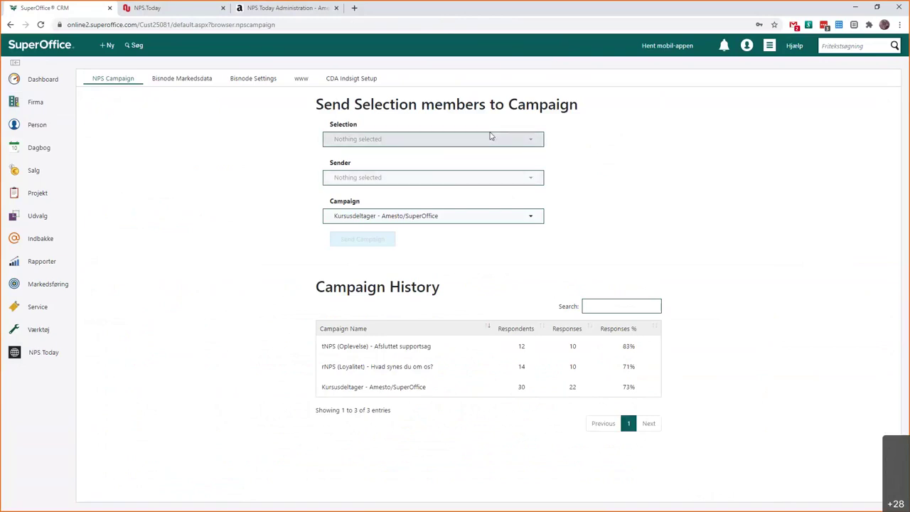
left_click(393, 140)
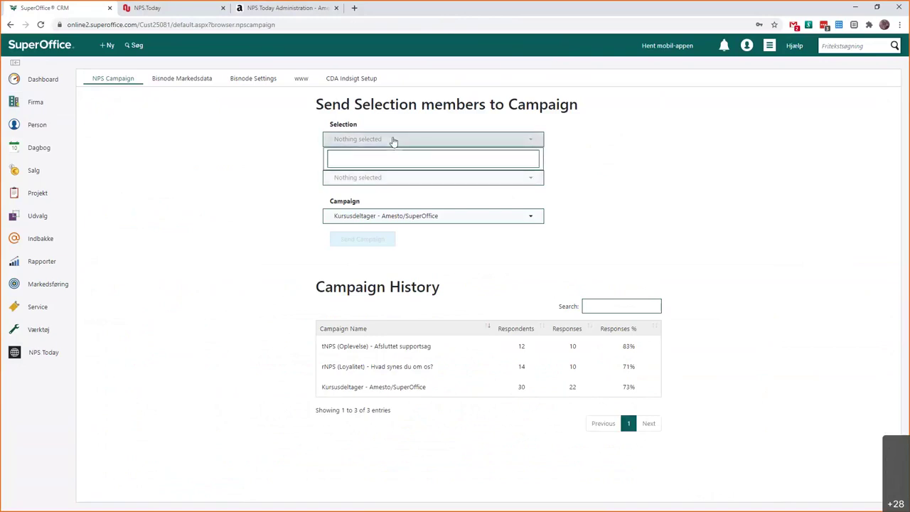
type("super")
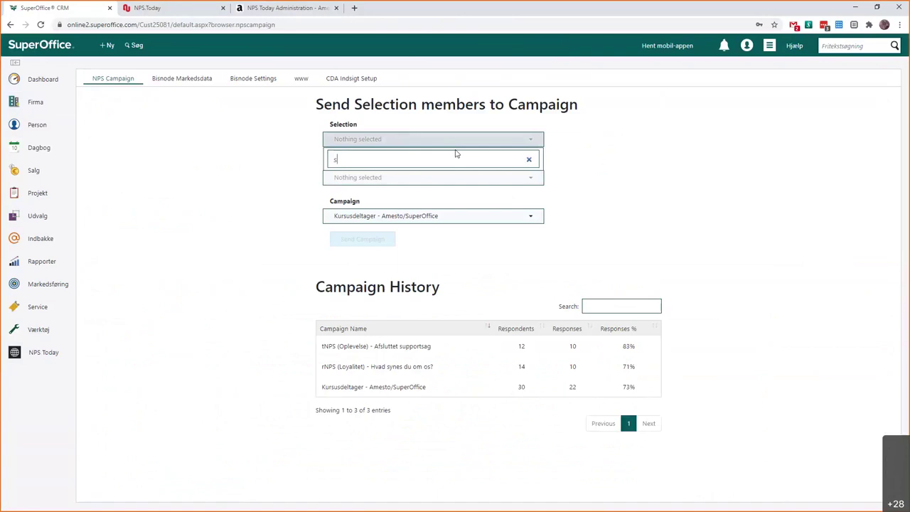
key("Return")
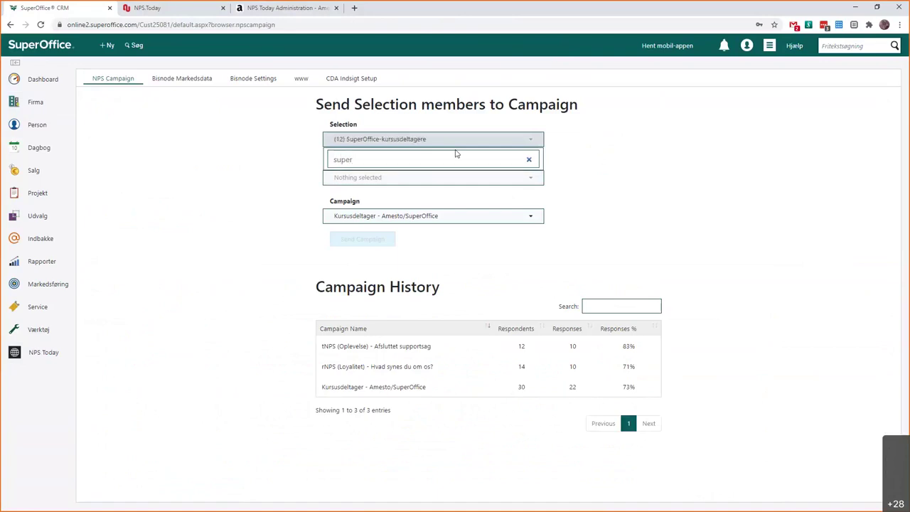
left_click(396, 141)
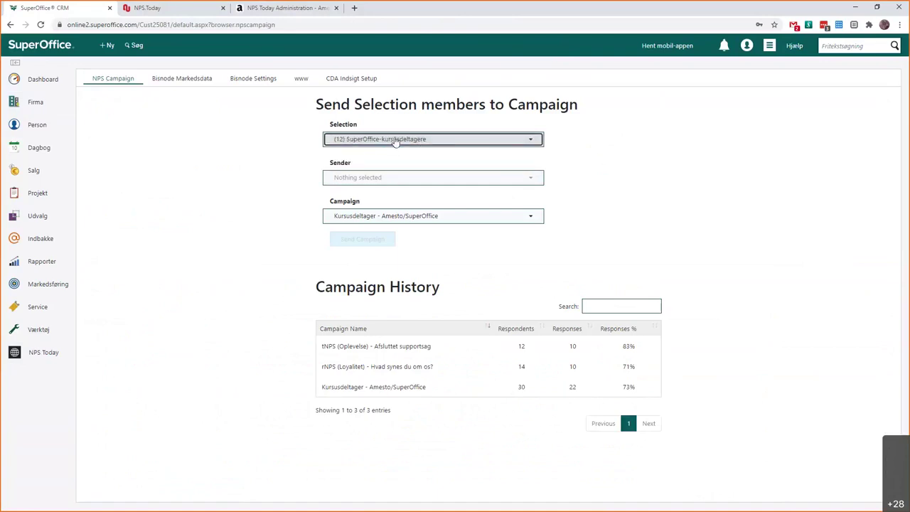
Step: Search for the sender by first name and set that employee as the campaign's sender
left_click(416, 183)
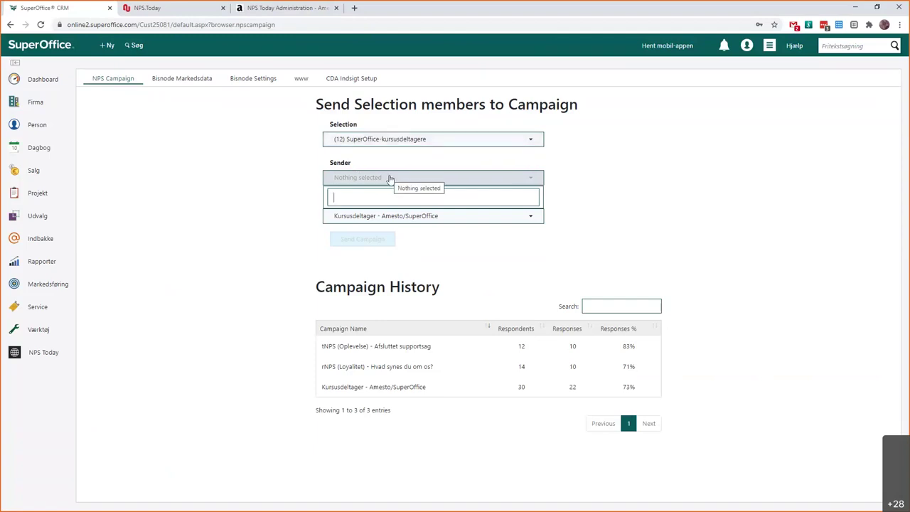
type("søren")
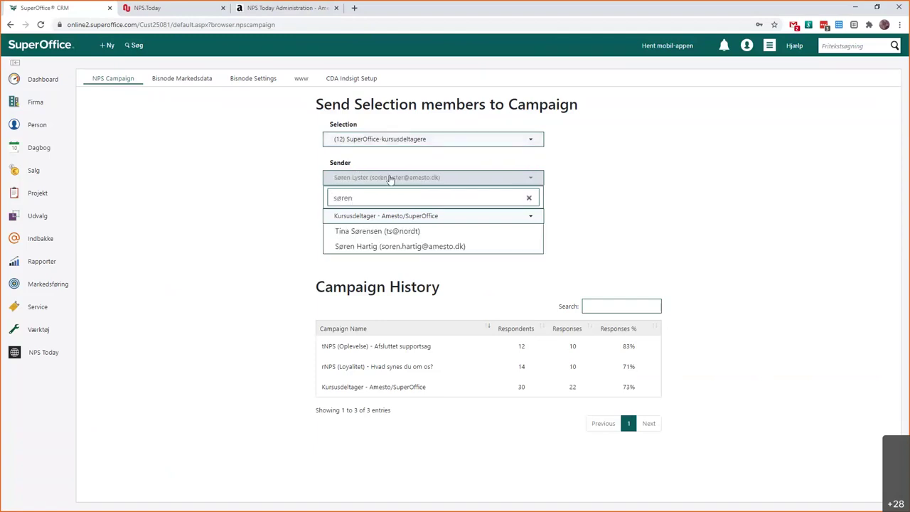
left_click(390, 179)
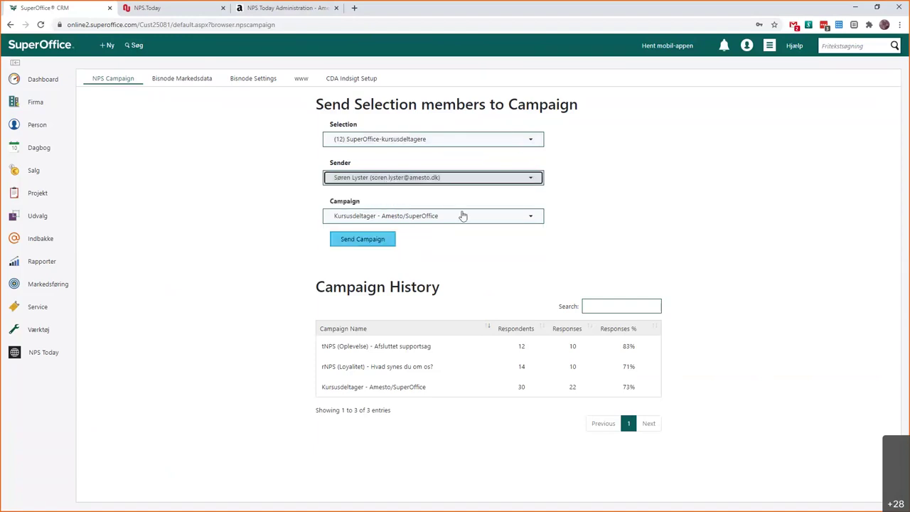
Step: Check the campaigns in NPS.Today, choose Kursusdeltager - Amesto/SuperOffice as the campaign, and decline the confirmation for sending it
left_click(425, 222)
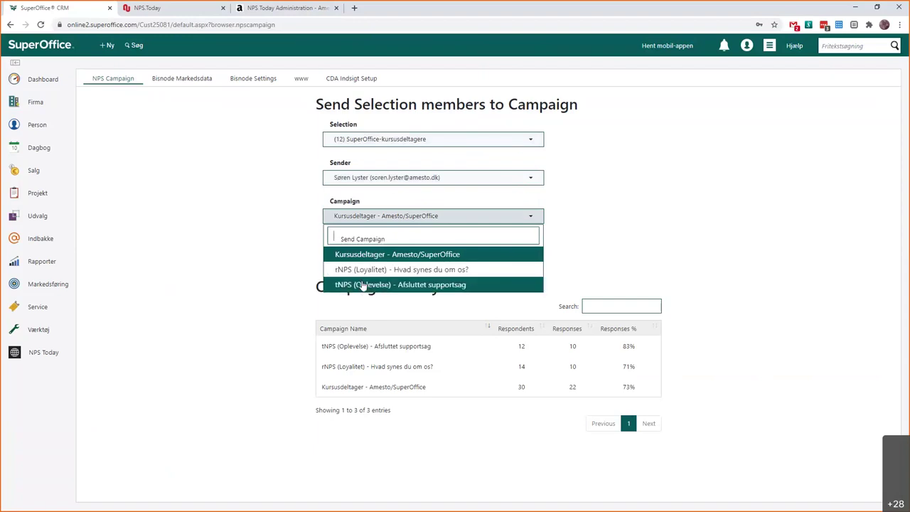
left_click(161, 10)
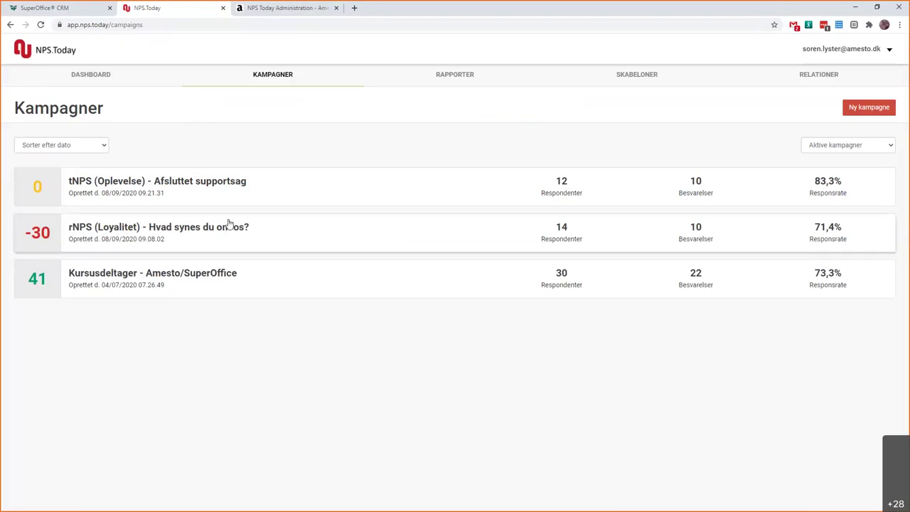
left_click(78, 10)
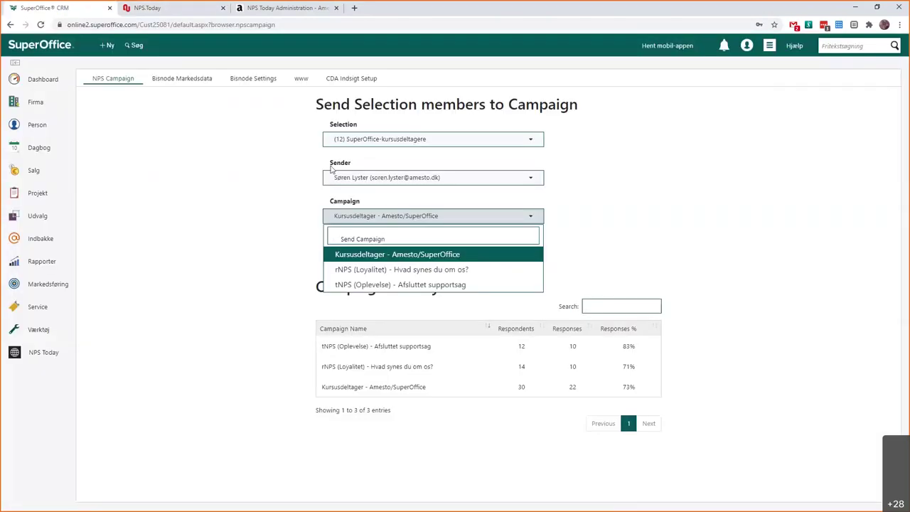
left_click(375, 257)
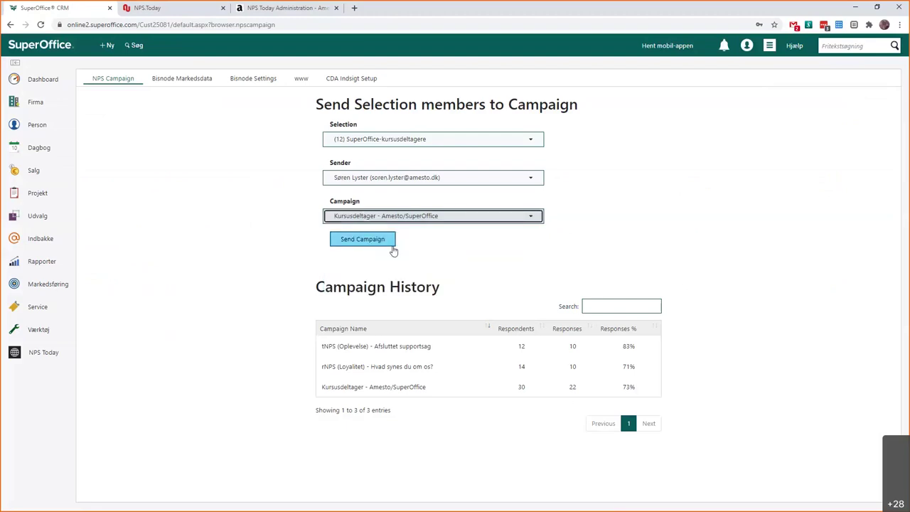
left_click(383, 242)
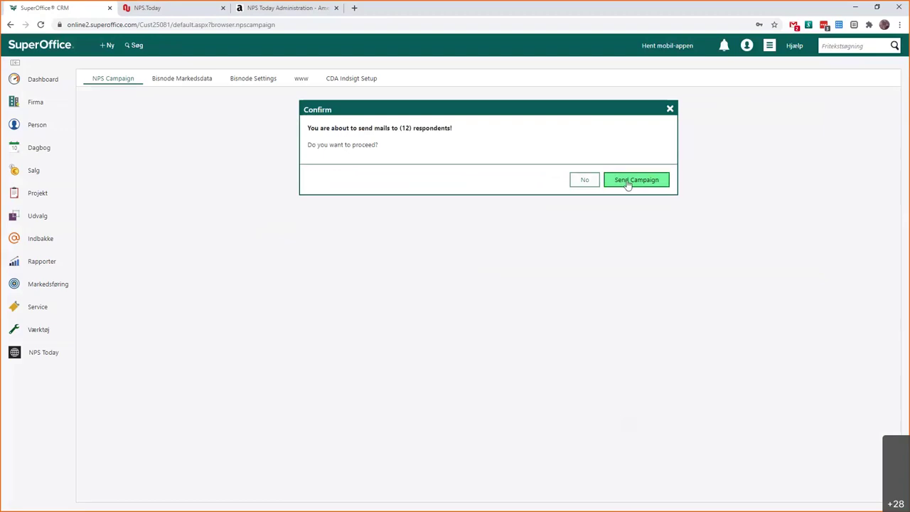
left_click(585, 181)
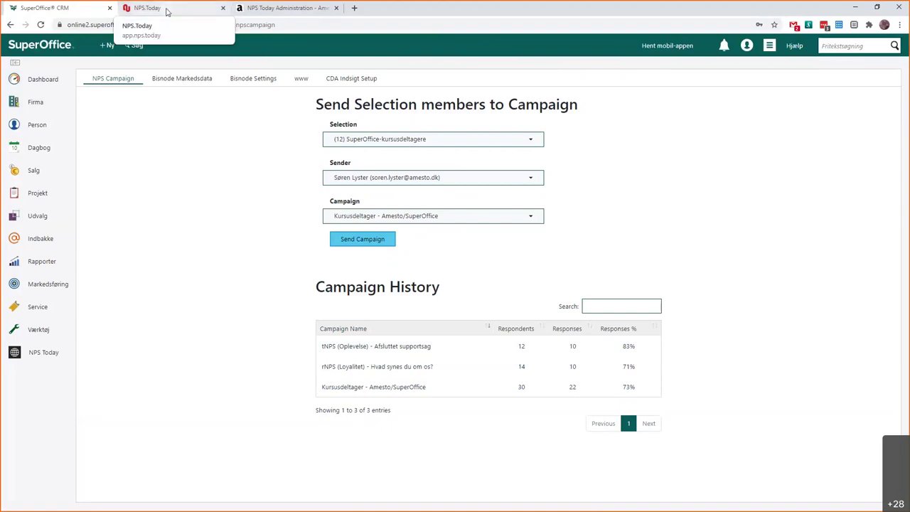
Step: Switch to the PowerPoint presentation, start the slide show from slide 9 and advance to the "Hvad nu?" slide
left_click(18, 103)
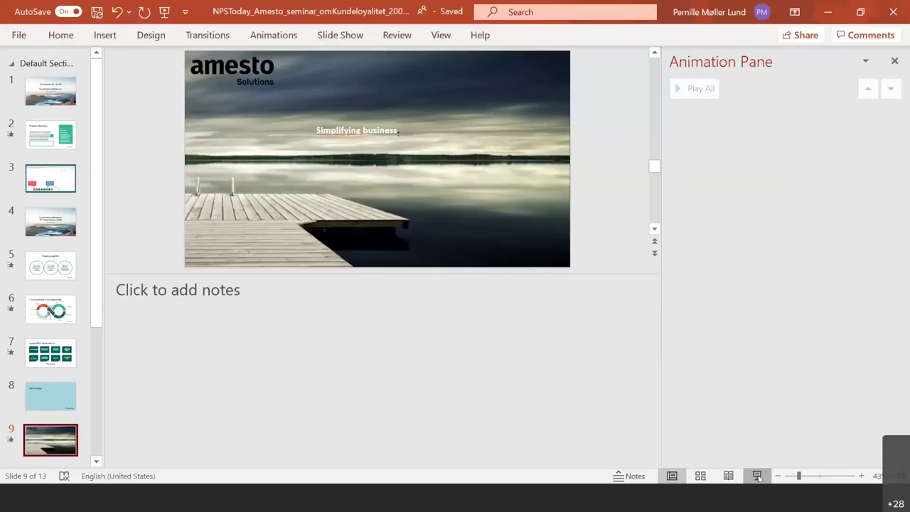
left_click(751, 478)
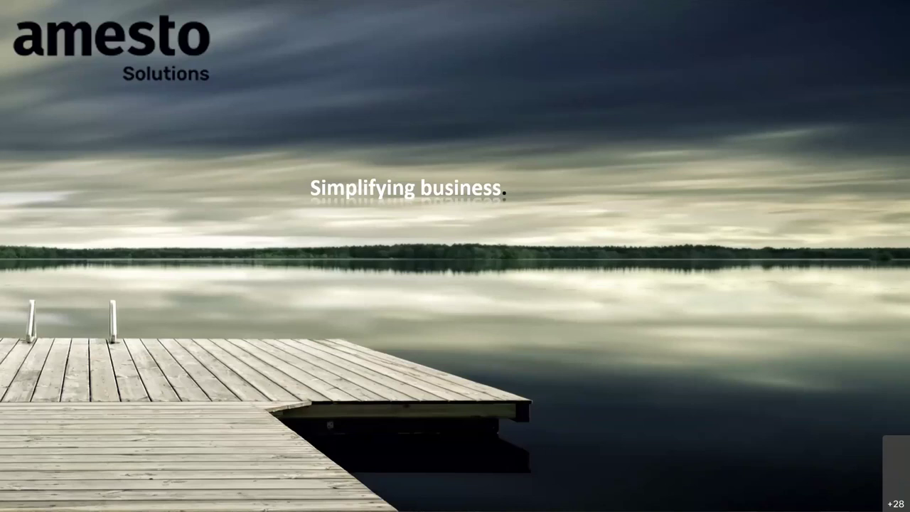
left_click(358, 420)
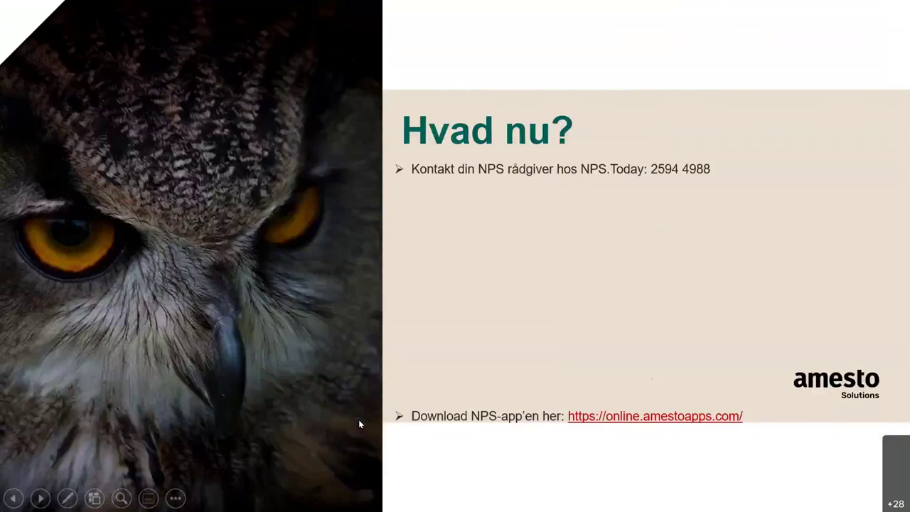